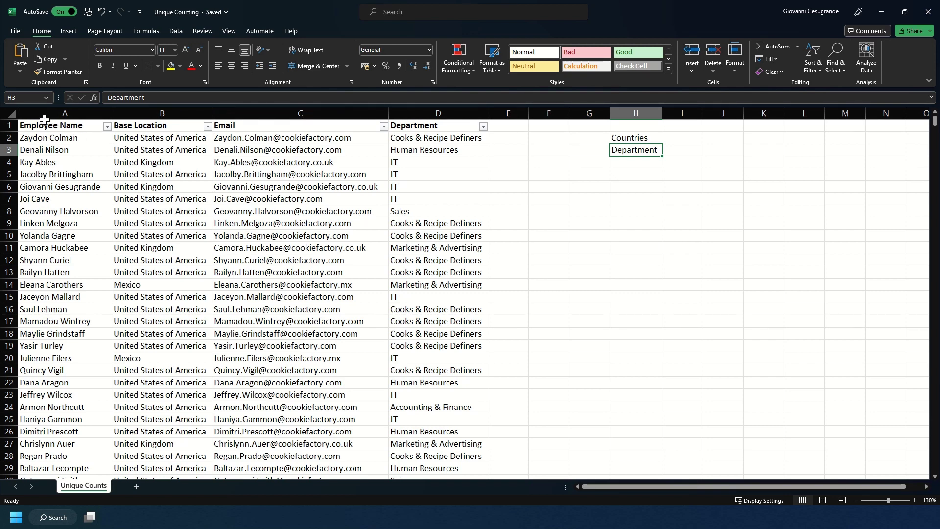
# Step: Review the employee data and the Department filter list, closing it without filtering
pyautogui.moveTo(55, 114); pyautogui.dragTo(408, 110)
pyautogui.click(417, 211)
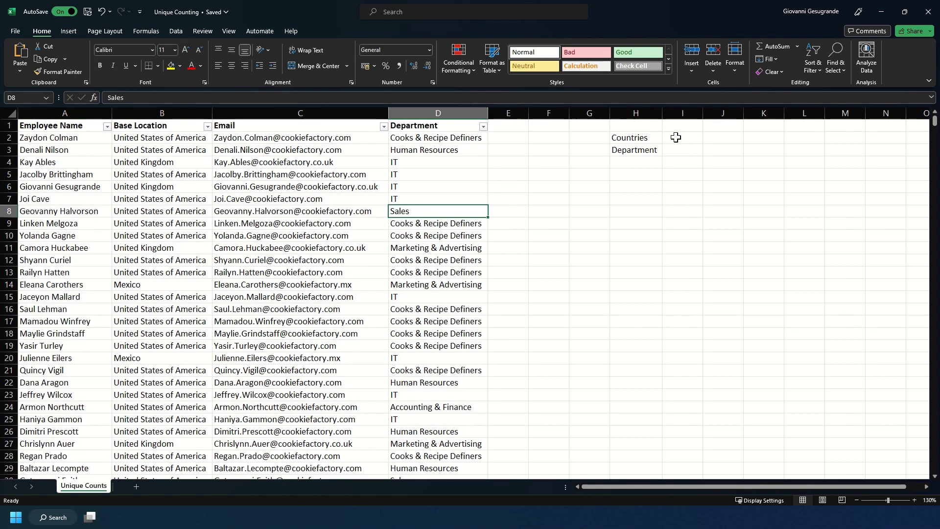
pyautogui.moveTo(676, 138); pyautogui.dragTo(639, 150)
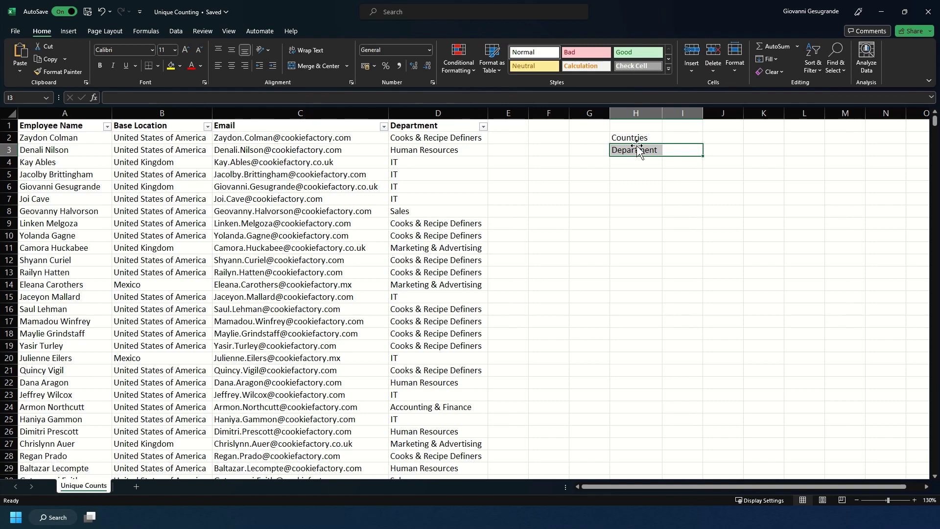
pyautogui.click(547, 162)
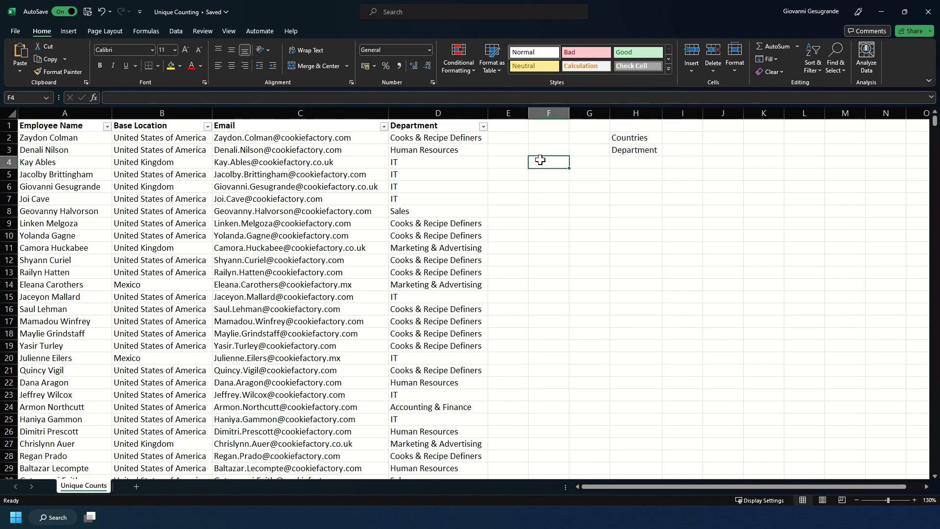
pyautogui.click(482, 127)
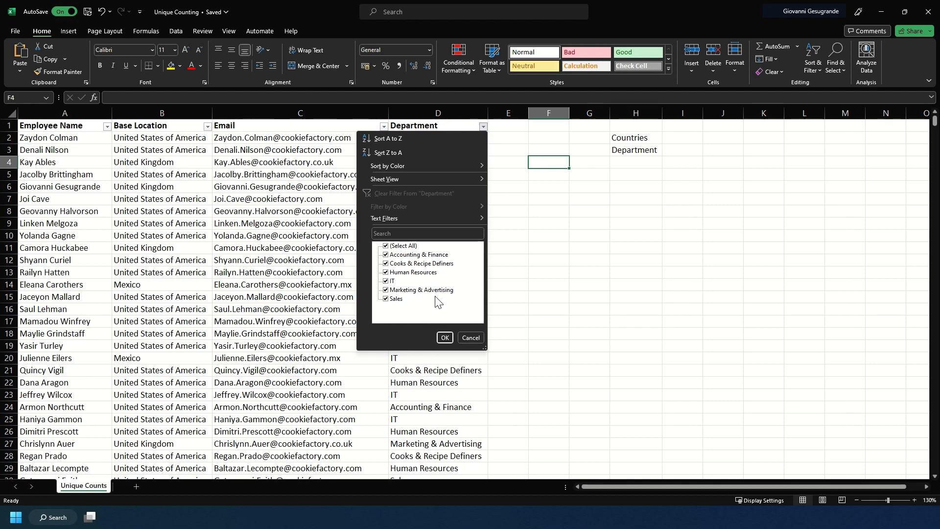
pyautogui.click(622, 401)
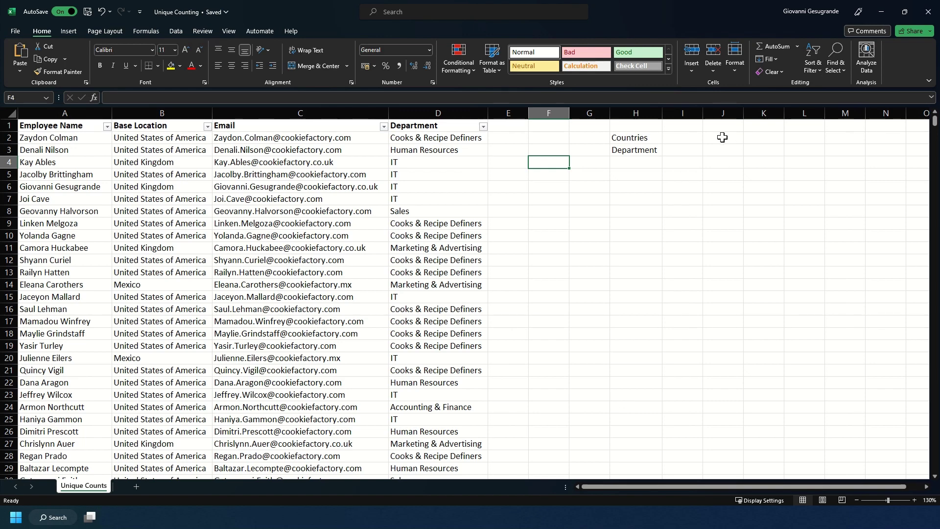
# Step: Start =SUMPRODUCT(1/COUNTIF( in I2 with the range B2:B1002
pyautogui.click(695, 137)
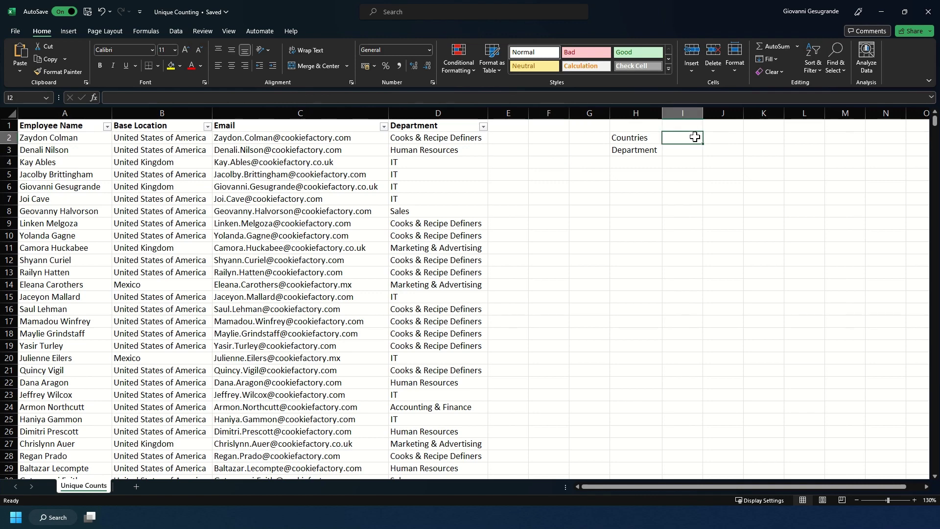
pyautogui.write('=S')
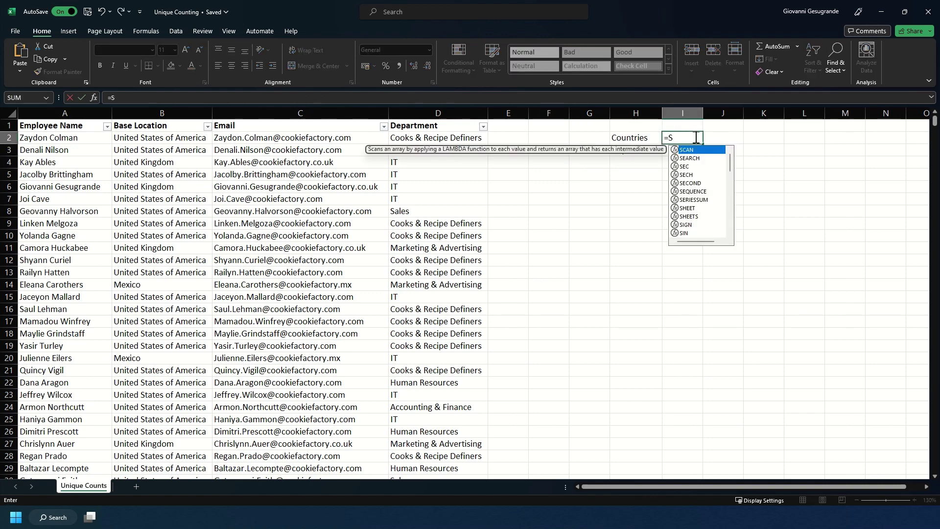
pyautogui.write('UMPRODUCT(')
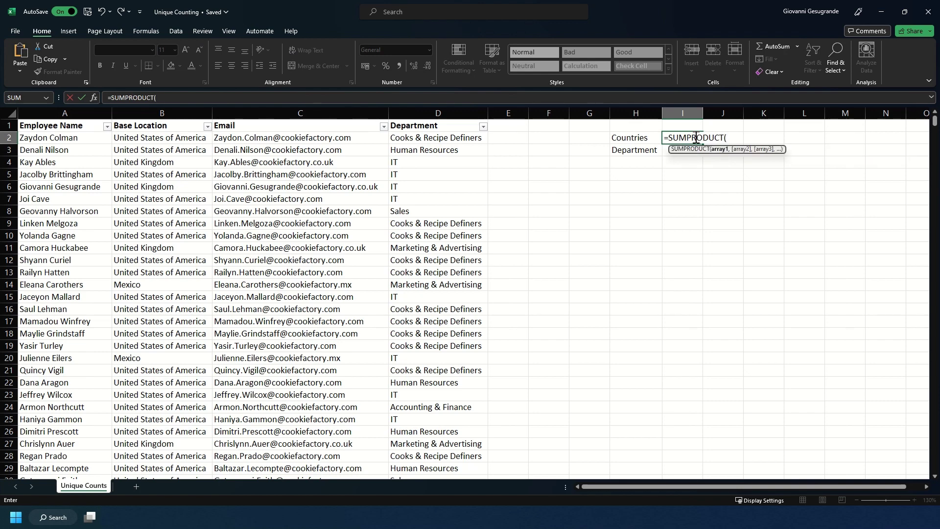
pyautogui.write('1/COUNTIF')
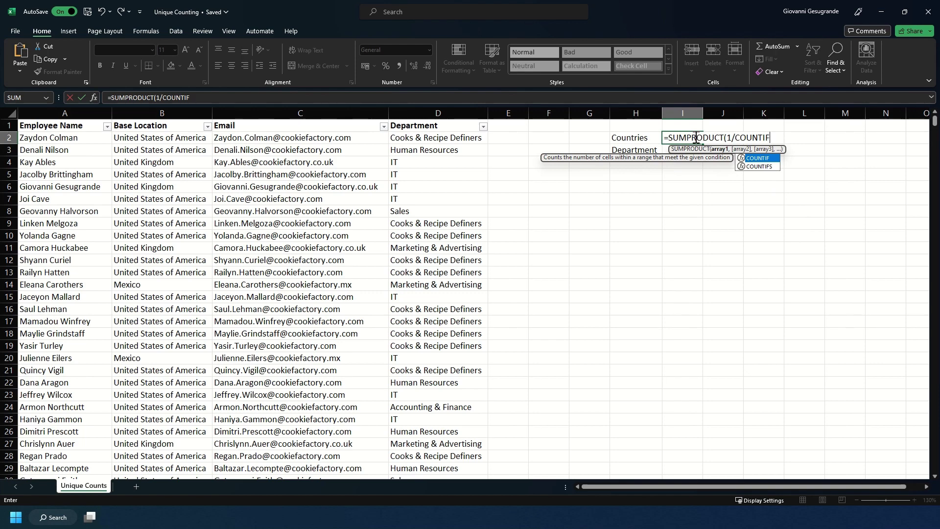
pyautogui.write('(')
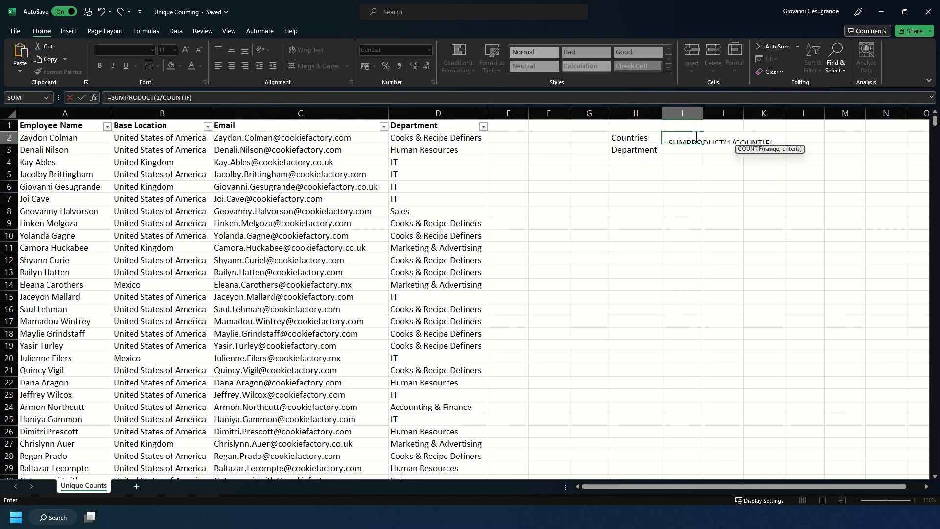
pyautogui.click(185, 137)
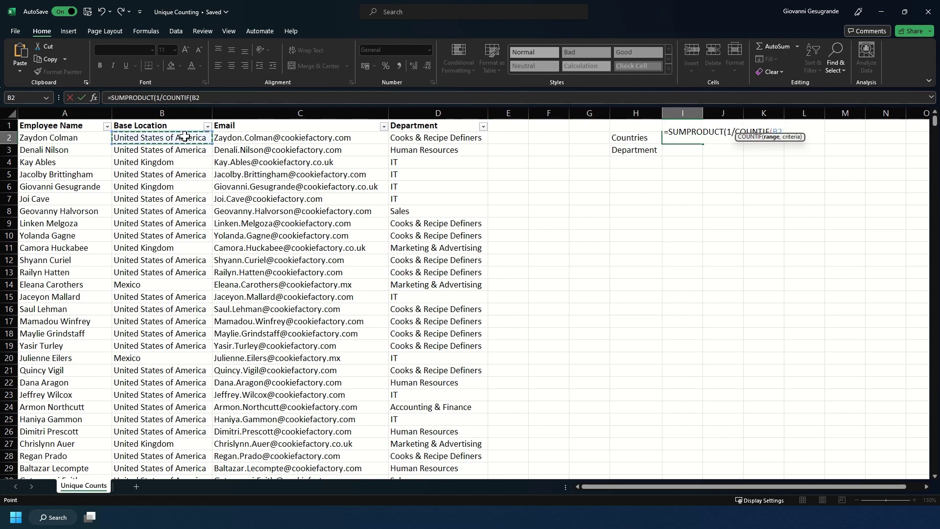
pyautogui.hotkey('ctrl', 'shift', 'Down')
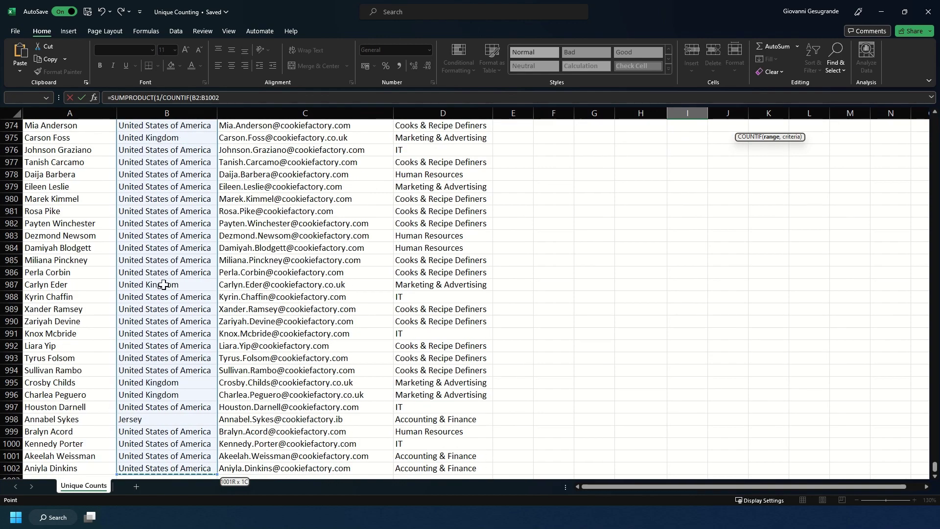
pyautogui.scroll(-1, 163, 285)
pyautogui.scroll(20, 164, 285)
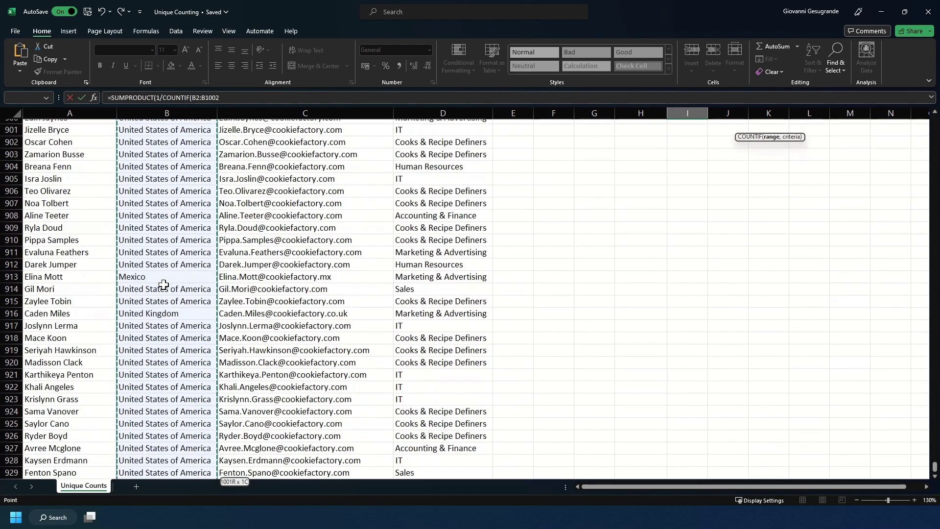
pyautogui.scroll(5, 163, 285)
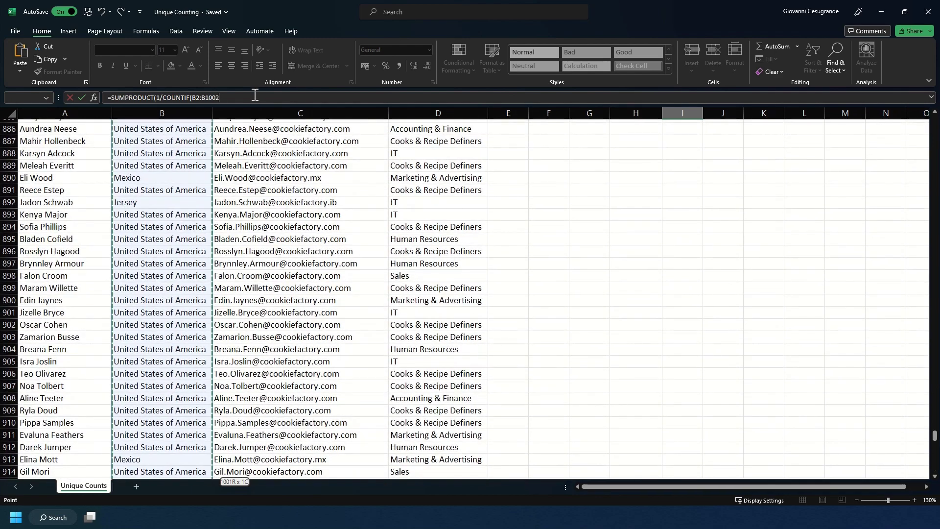
# Step: Add B2:B1002 as the criteria and close the formula, giving 4 unique countries
pyautogui.click(254, 95)
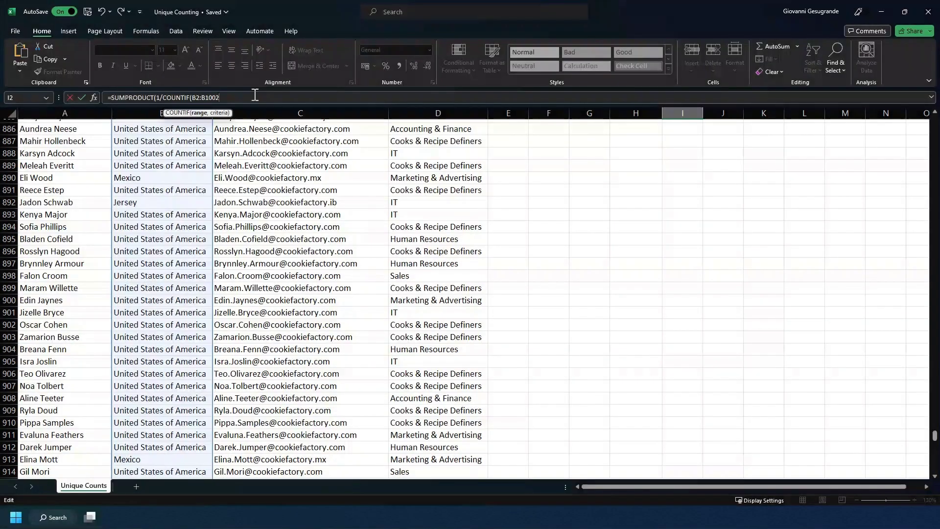
pyautogui.write(',')
pyautogui.moveTo(220, 97); pyautogui.dragTo(194, 98)
pyautogui.hotkey('ctrl', 'c')
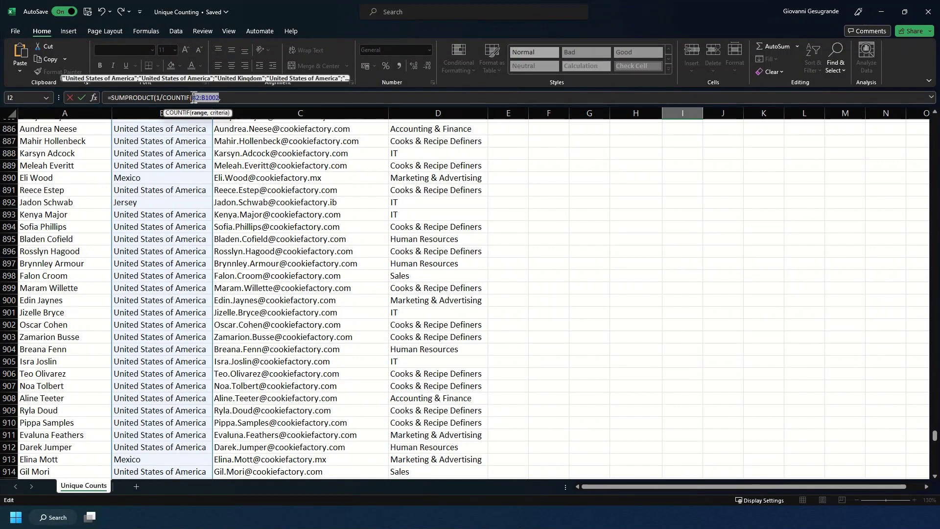
pyautogui.click(239, 96)
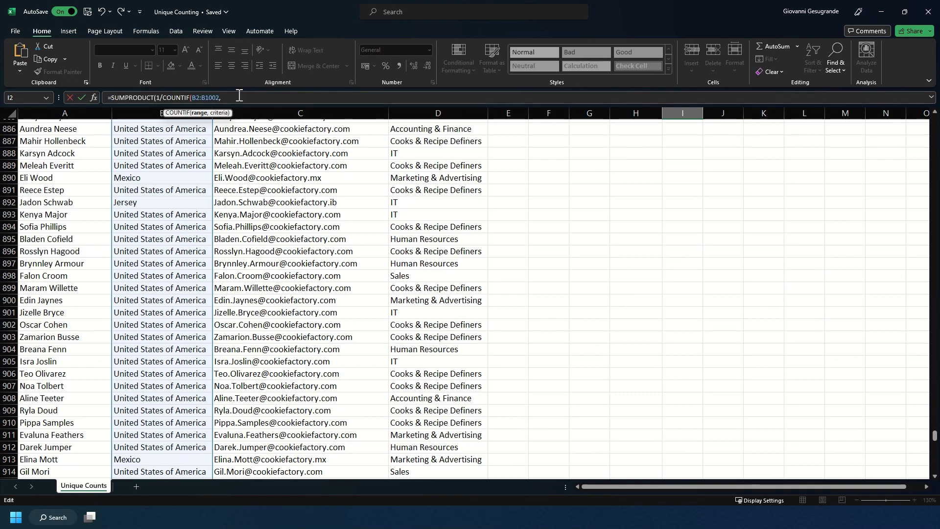
pyautogui.hotkey('ctrl', 'v')
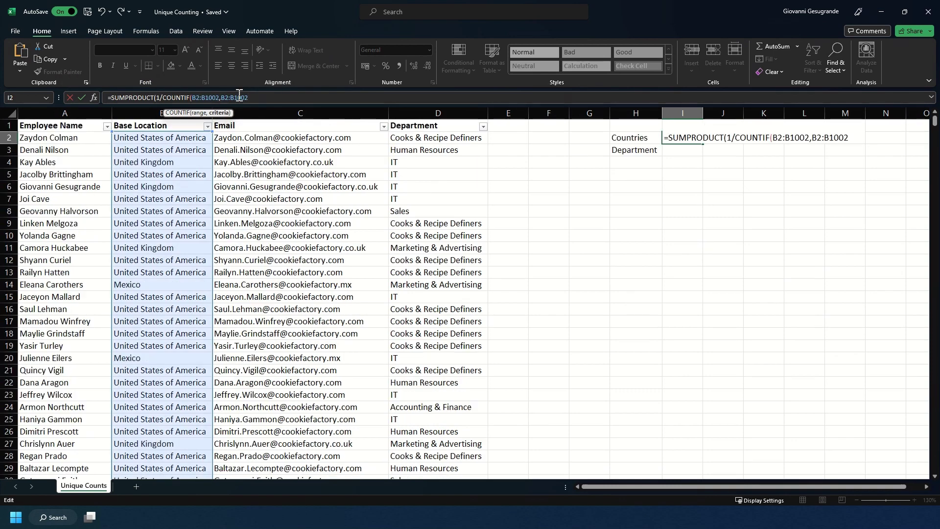
pyautogui.write(')')
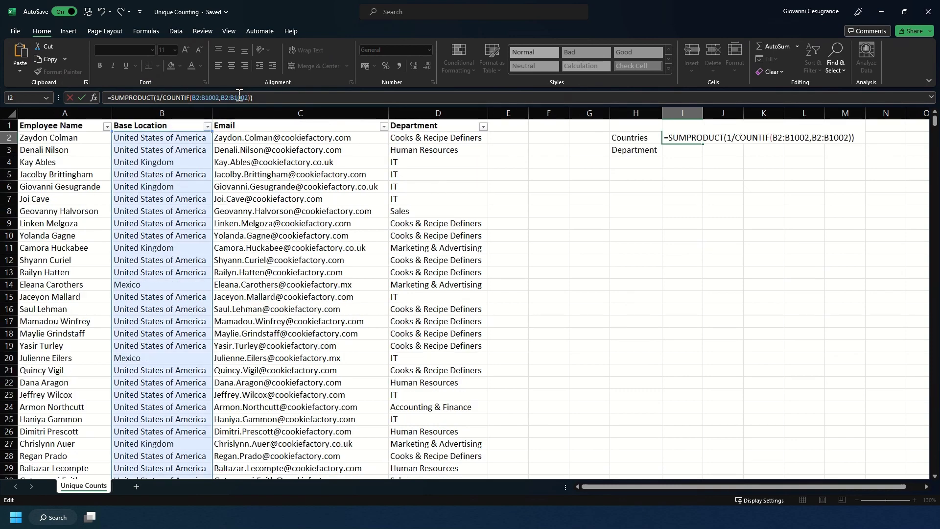
pyautogui.press('Return')
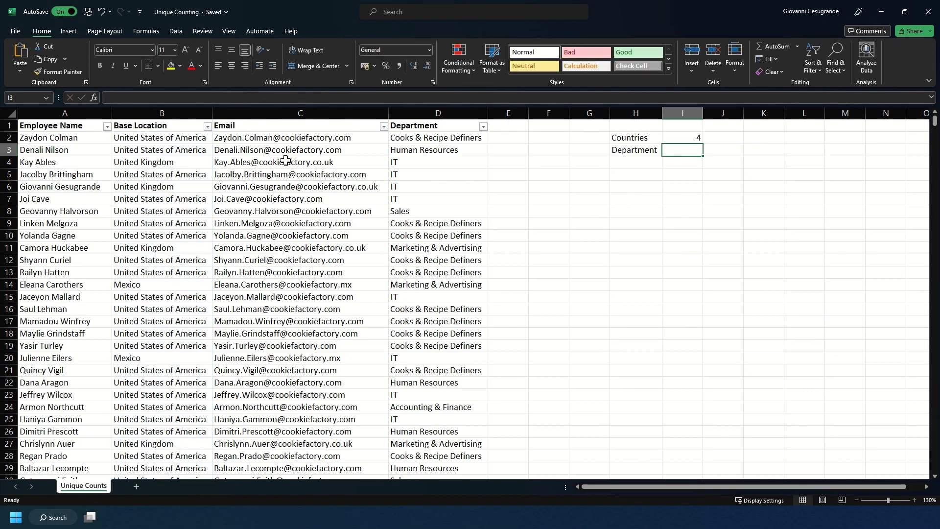
# Step: Check the I2 formula and the Base Location value list, closing it without filtering
pyautogui.click(686, 138)
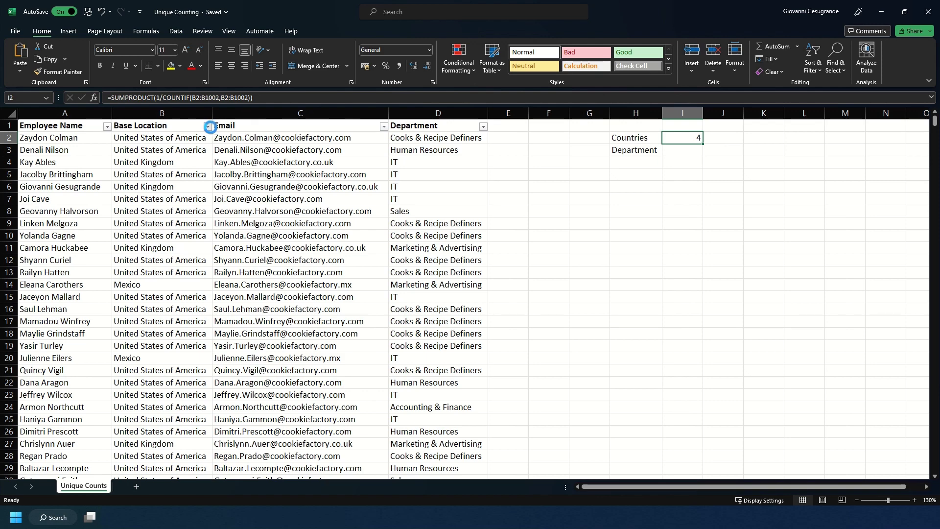
pyautogui.click(208, 126)
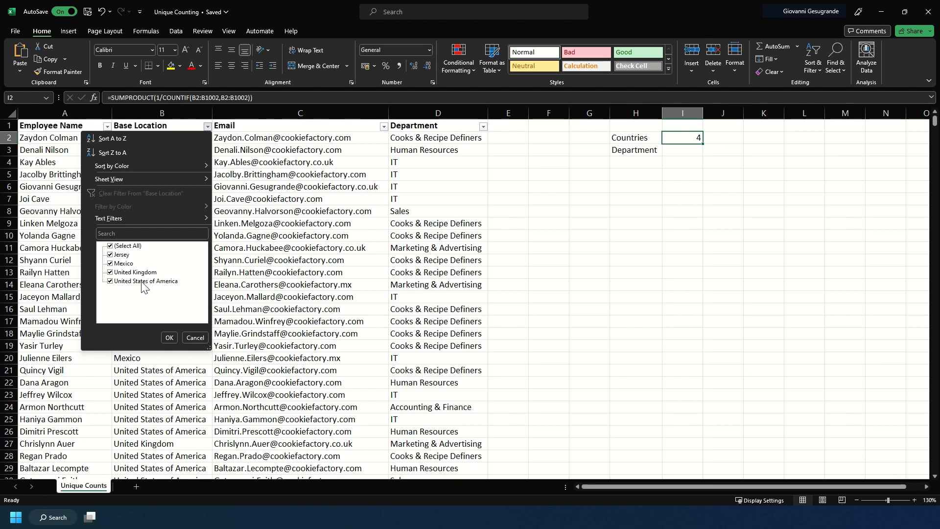
pyautogui.click(195, 338)
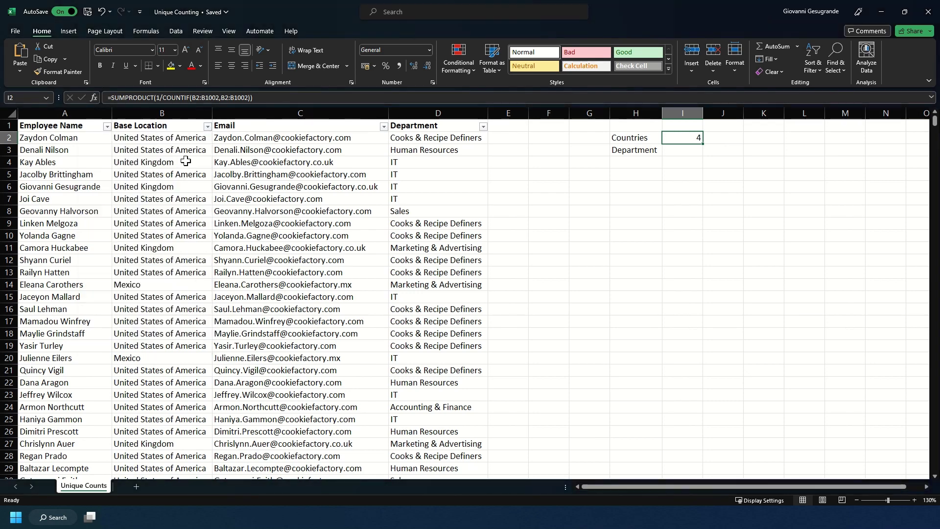
pyautogui.click(143, 201)
# Step: Change B9's base location to France, raising the country count to 5
pyautogui.click(185, 223)
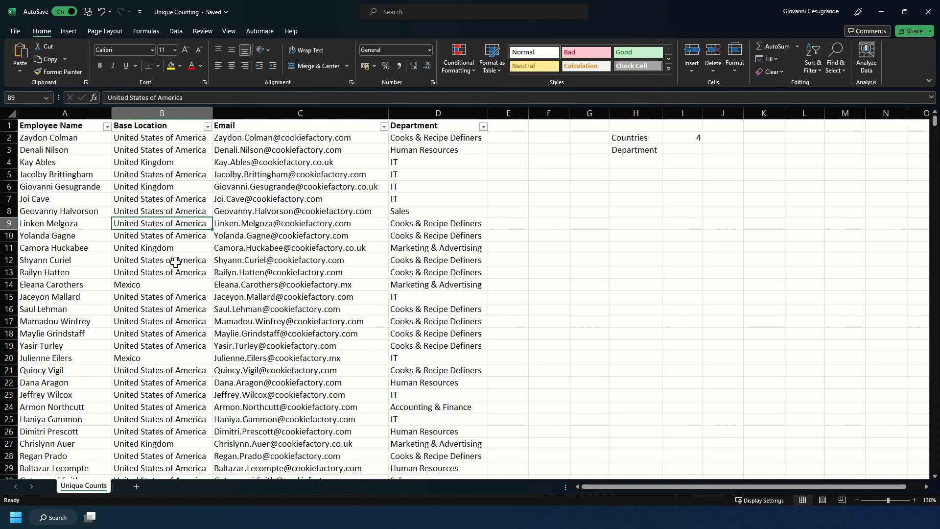
pyautogui.write('France')
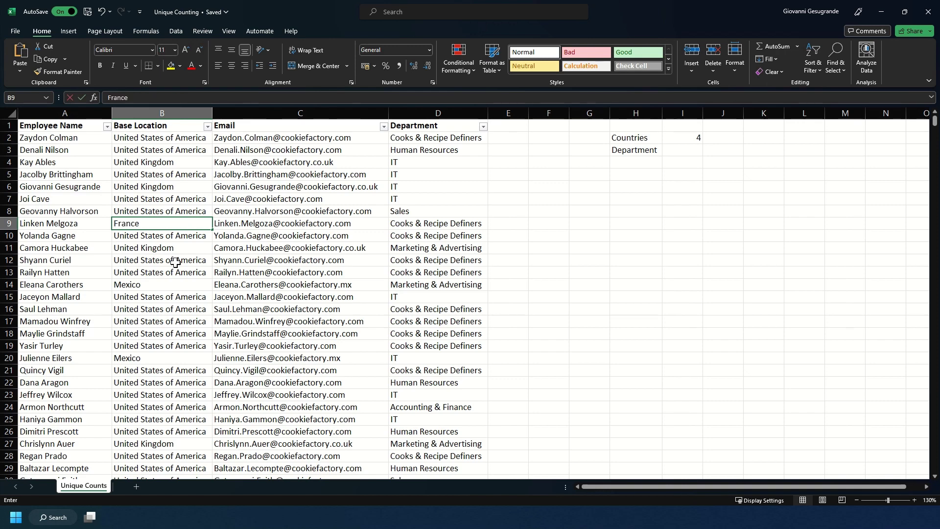
pyautogui.press('Return')
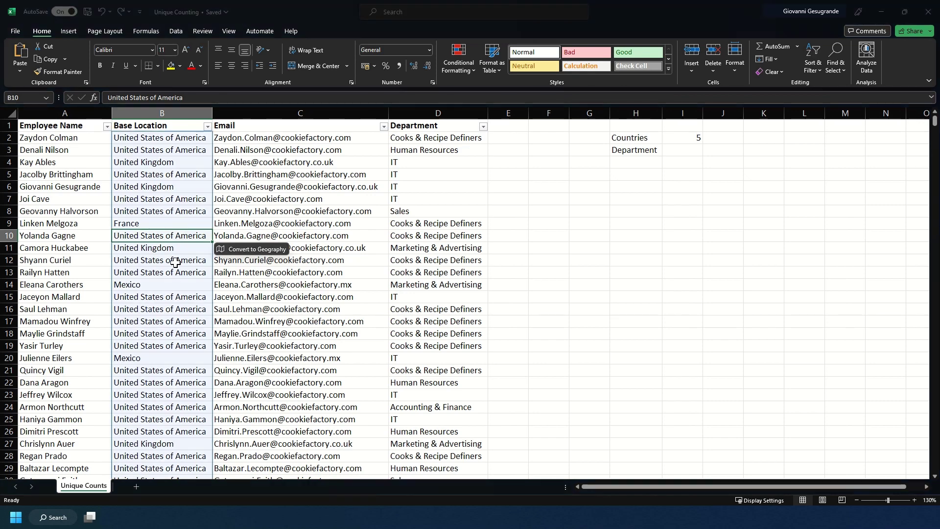
# Step: Start =SUMPRODUCT(1/COUNTIF(D2:D1002, in I3 beside the Department label
pyautogui.click(500, 224)
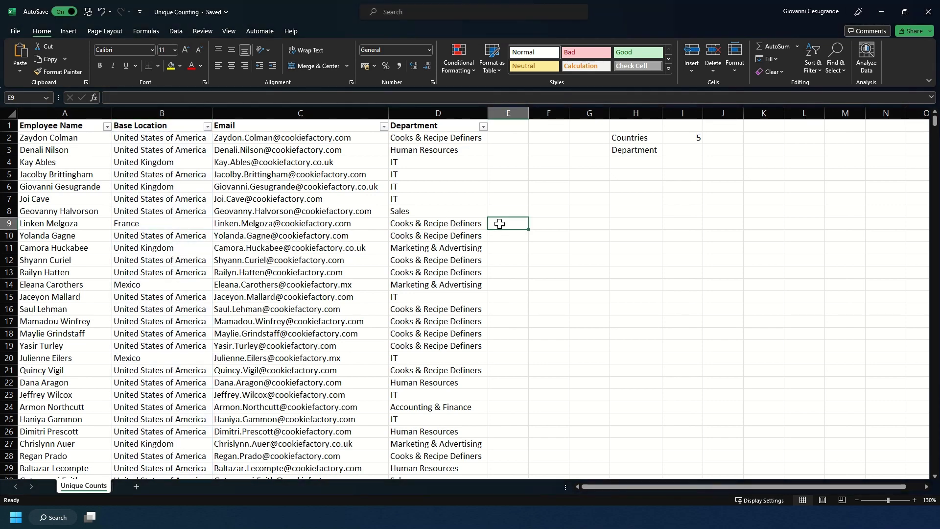
pyautogui.click(678, 153)
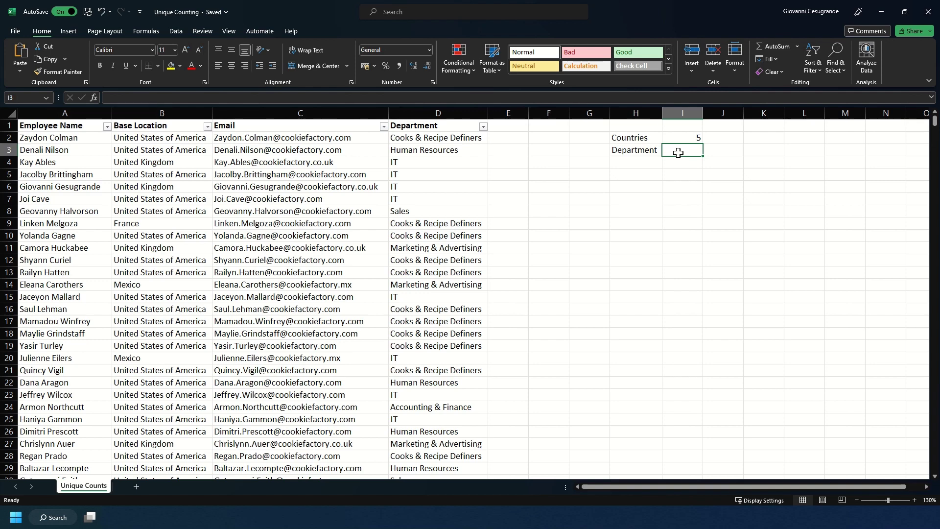
pyautogui.write('=')
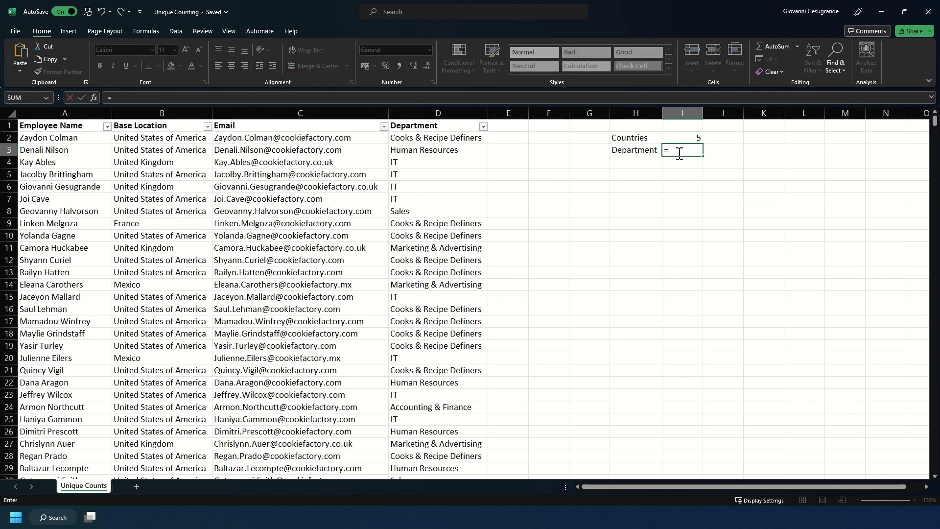
pyautogui.write('SUMPRODUCT(')
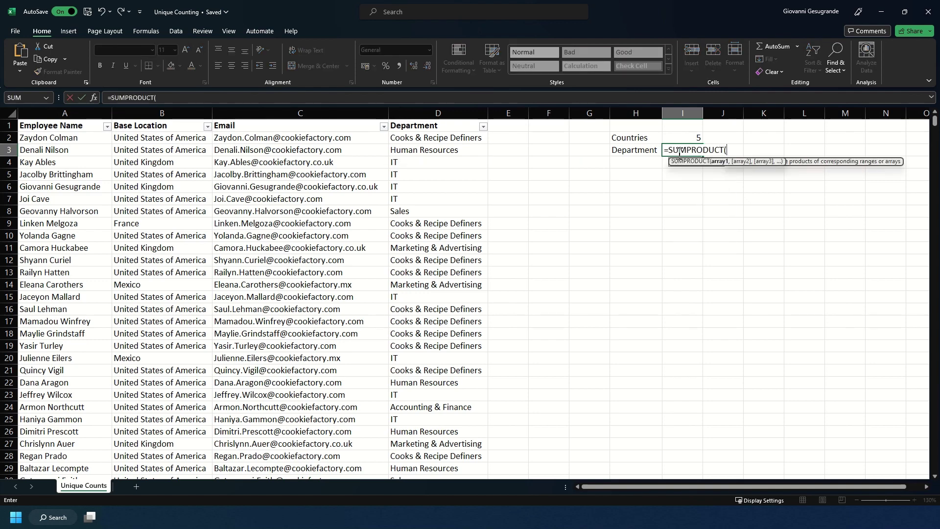
pyautogui.write('1/')
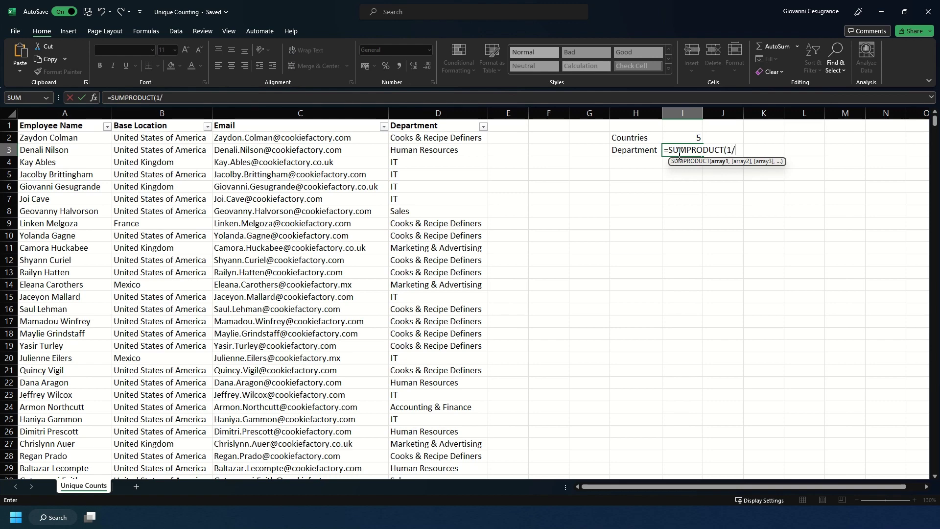
pyautogui.write('COUNTIF(')
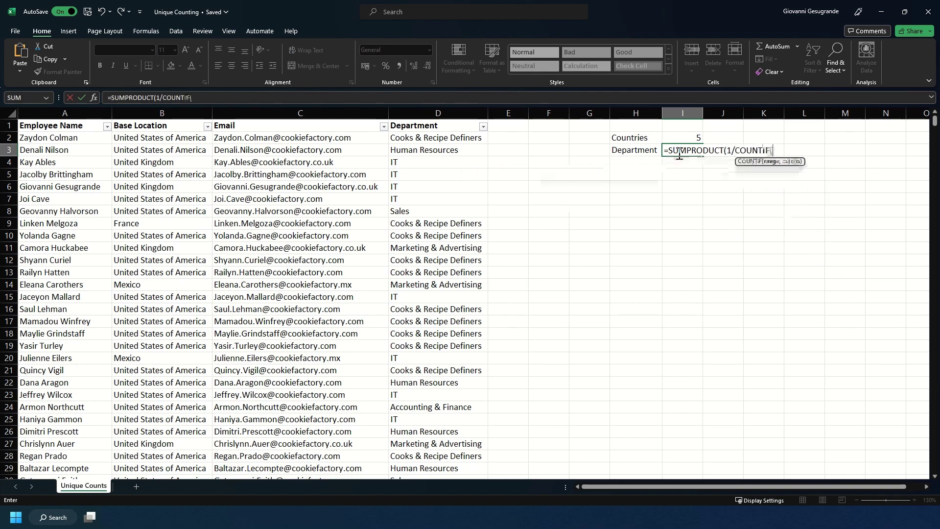
pyautogui.click(448, 138)
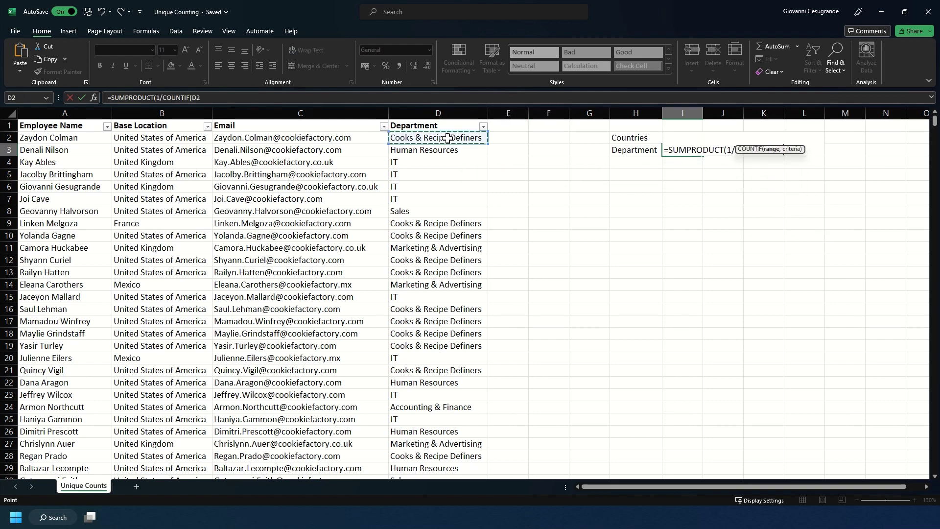
pyautogui.hotkey('ctrl', 'shift', 'Down')
pyautogui.write(',')
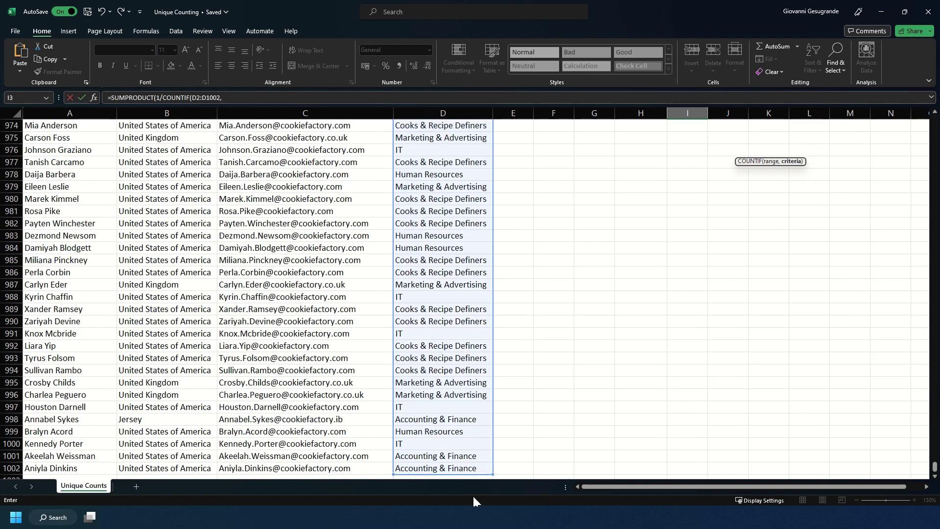
# Step: Add D2:D1002 as the criteria and close the formula, giving 6 unique departments
pyautogui.click(448, 470)
pyautogui.hotkey('ctrl', 'shift', 'Up')
pyautogui.hotkey('shift', 'Down')
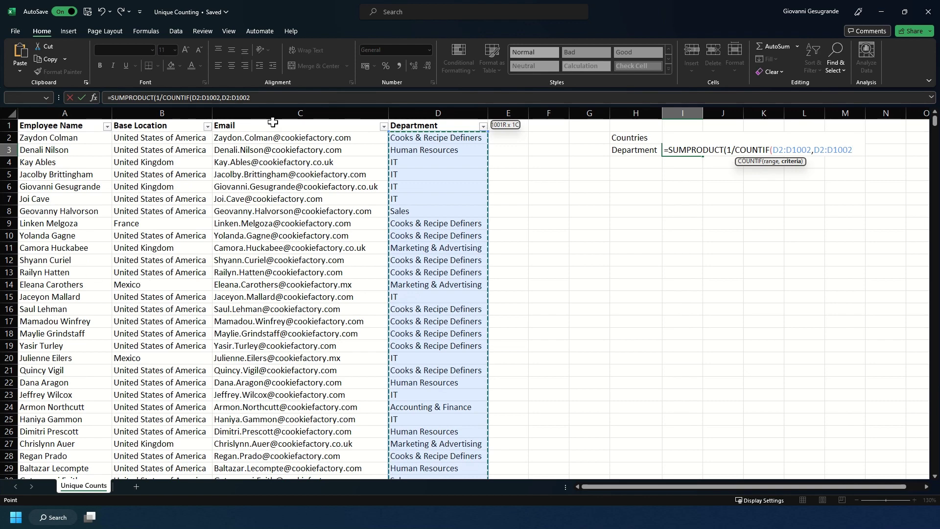
pyautogui.moveTo(194, 98); pyautogui.dragTo(221, 98)
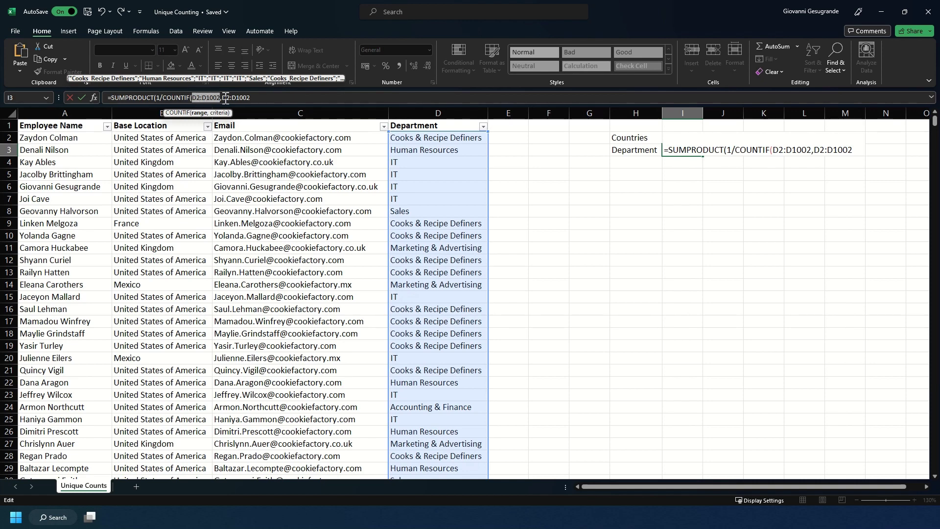
pyautogui.click(258, 98)
pyautogui.write('))')
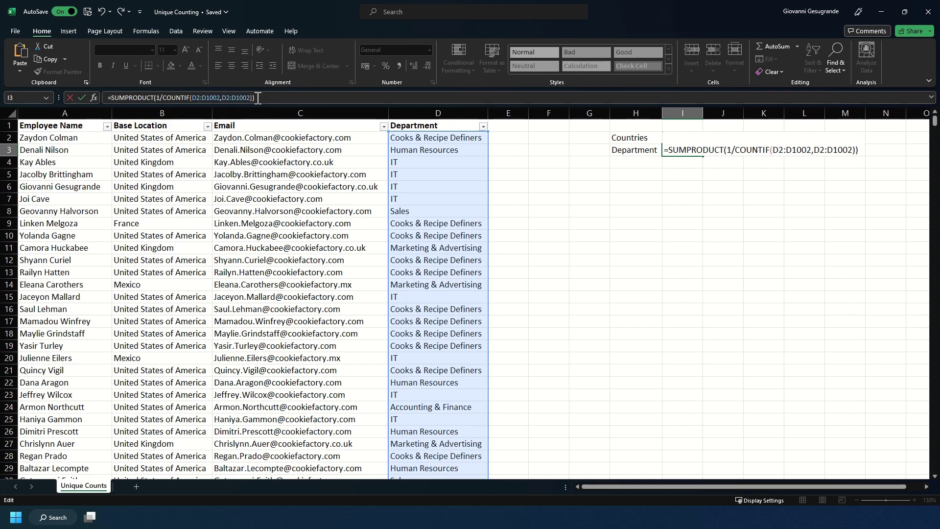
pyautogui.press('Return')
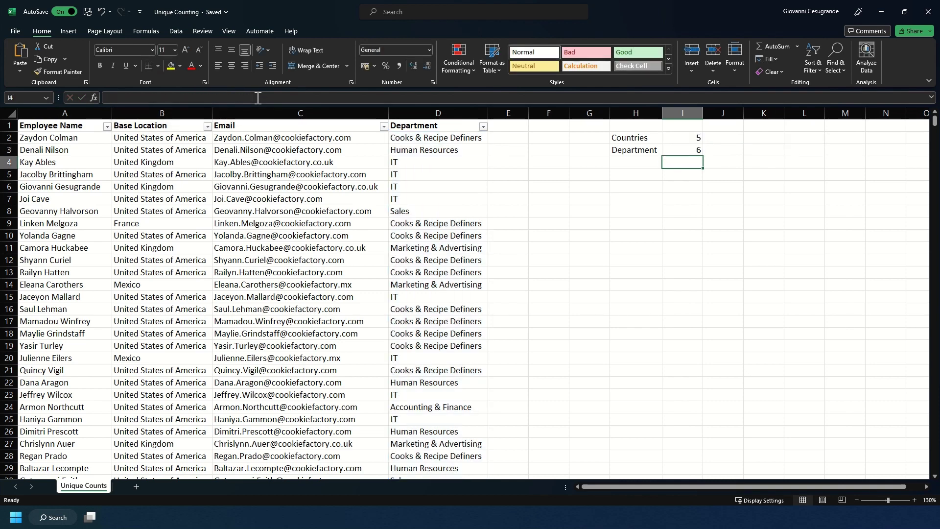
pyautogui.click(411, 175)
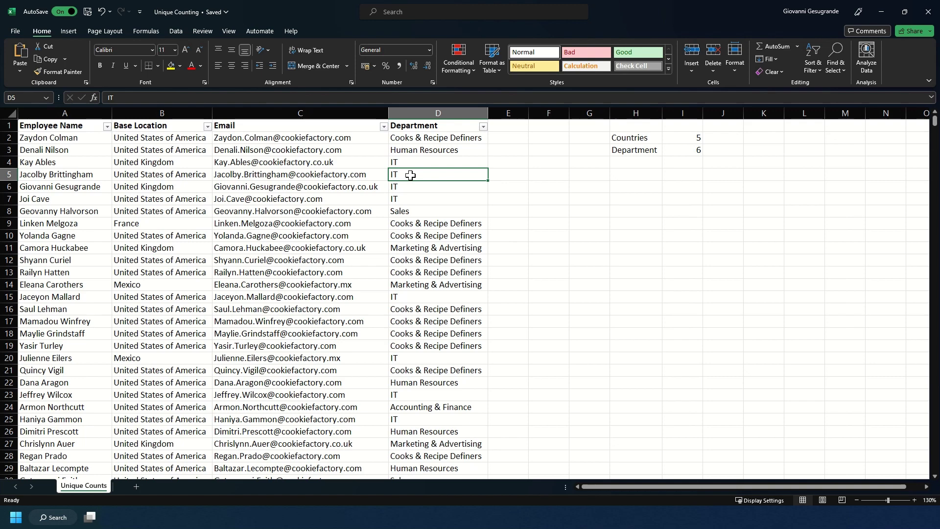
pyautogui.write('HR')
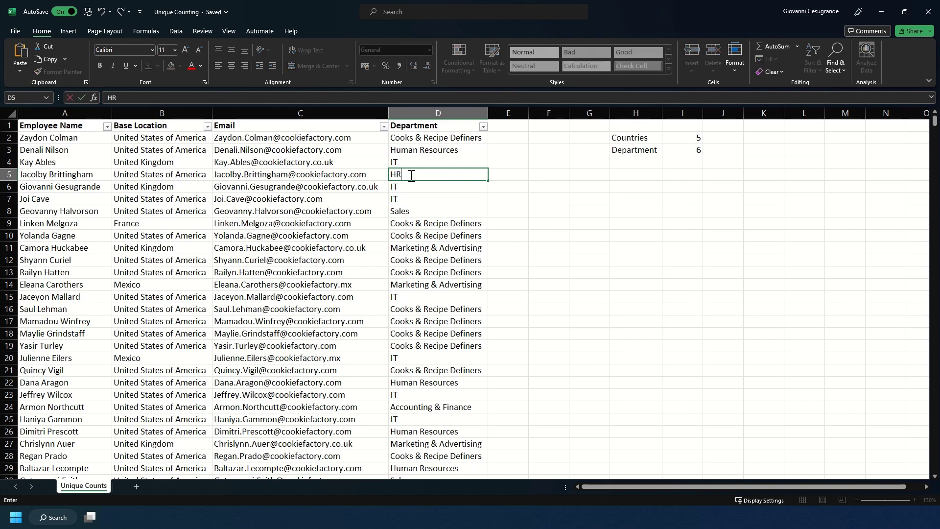
pyautogui.press('Return')
pyautogui.write('Collab')
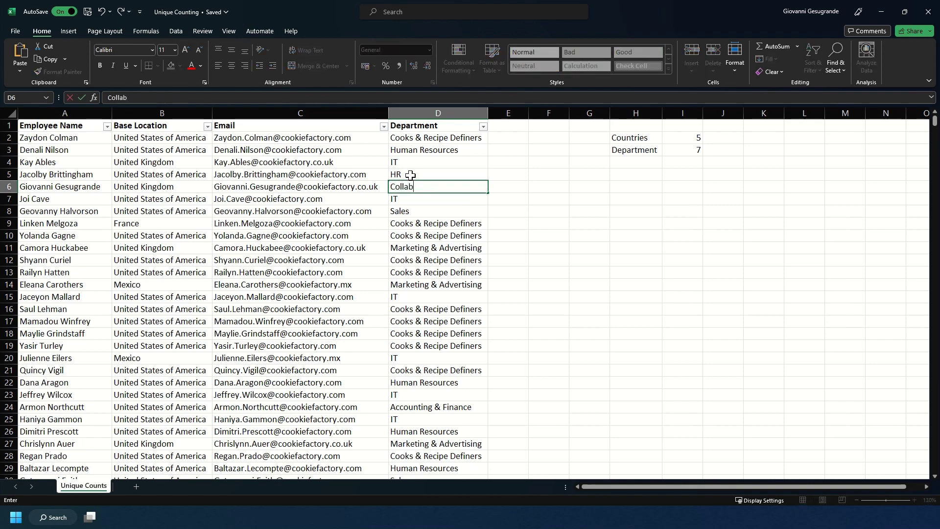
pyautogui.press('Return')
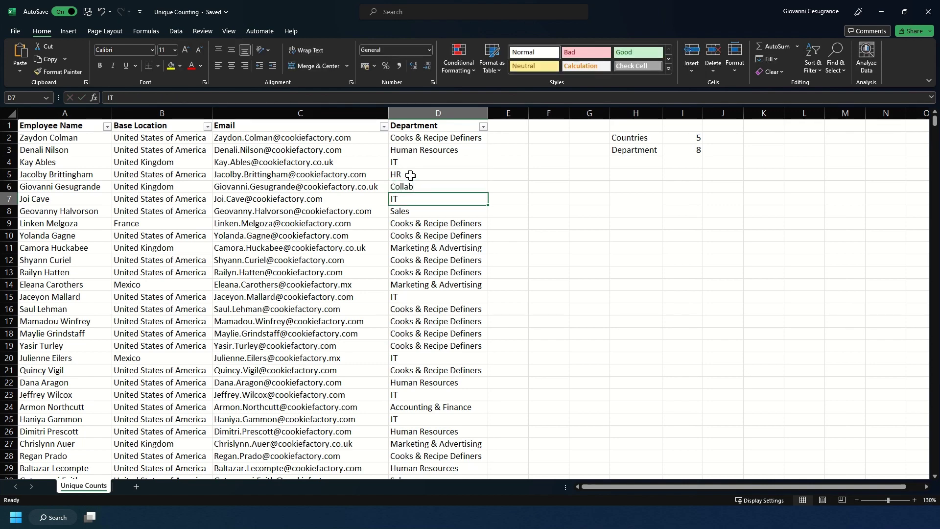
pyautogui.click(483, 126)
pyautogui.press('Up')
pyautogui.write('IT')
pyautogui.press('Up')
pyautogui.write('IT')
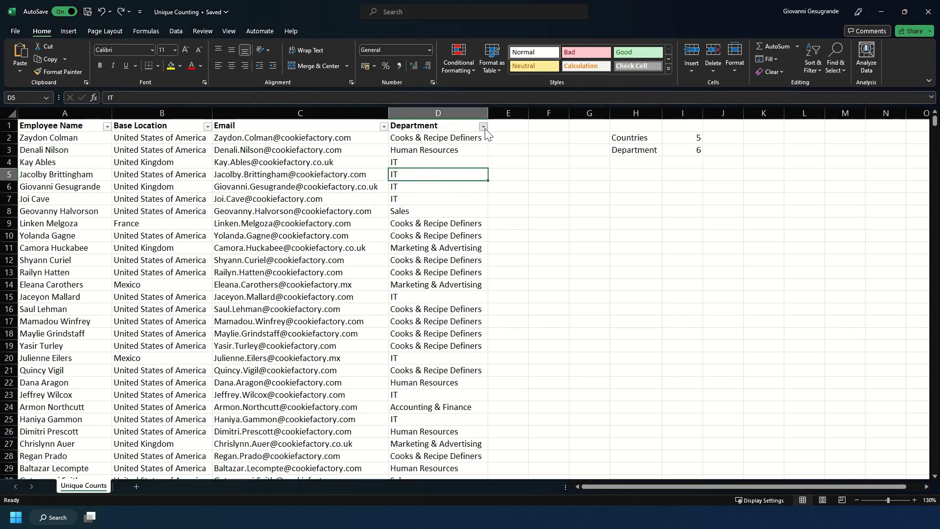
pyautogui.click(485, 130)
pyautogui.click(475, 339)
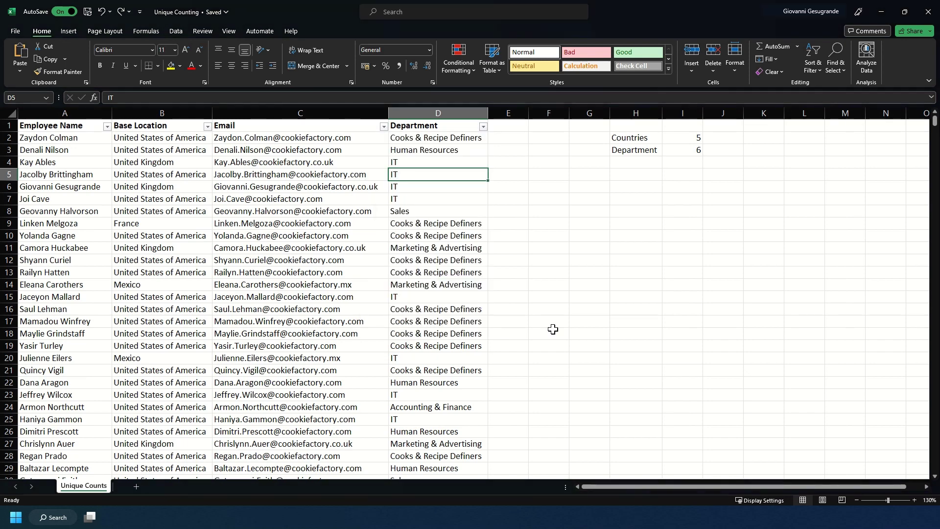